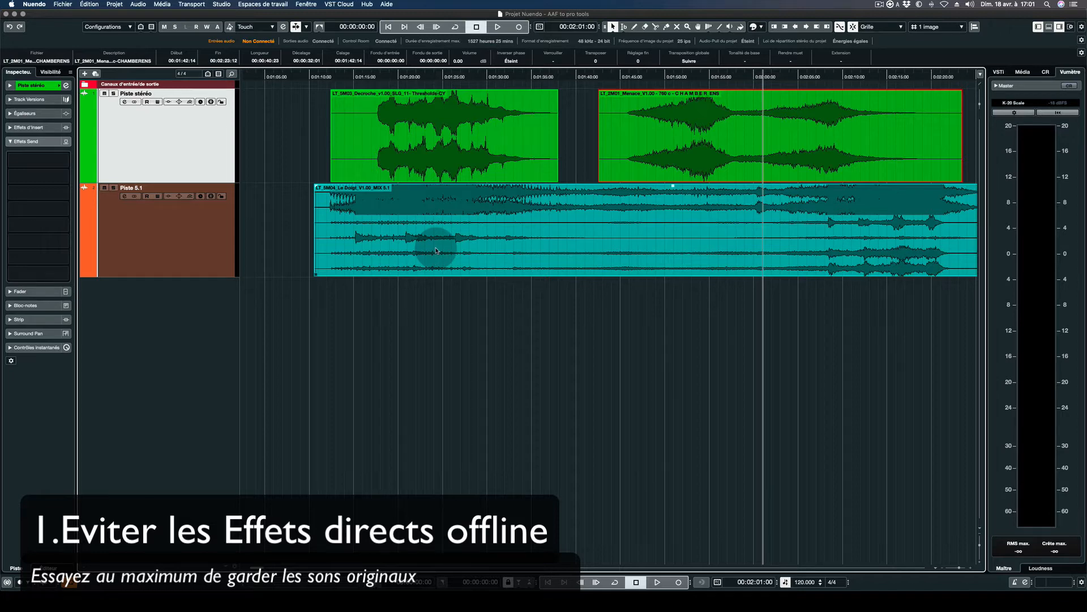
- Apply a Frequency EQ to the Decroche clip with direct offline processing, cutting band 3 by about 6 dB near 244 Hz
{"action": "left_click", "coordinate": [417, 157]}
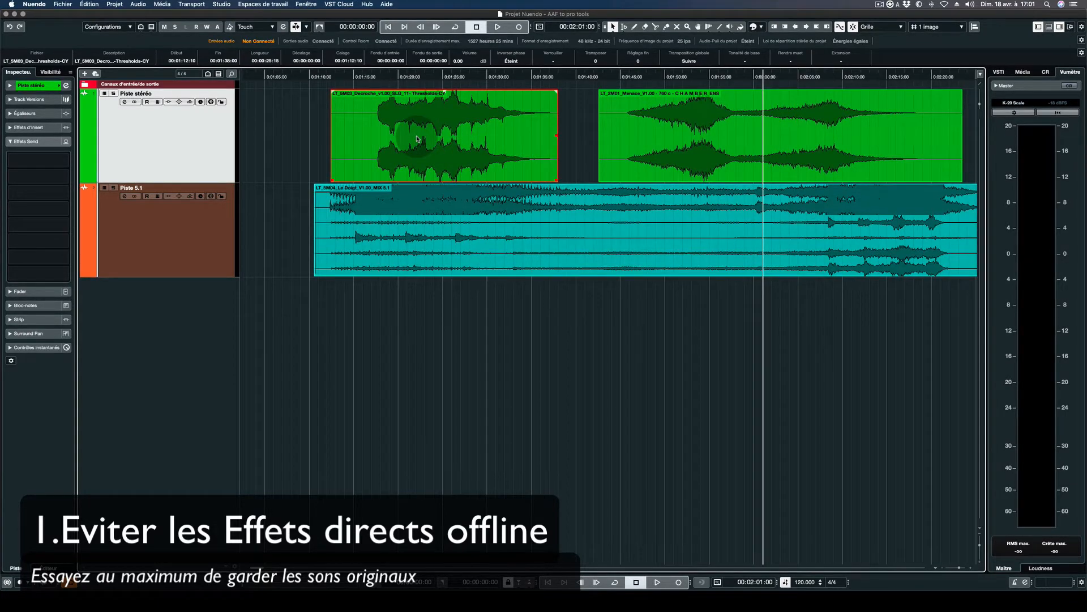
{"action": "key", "text": "F7"}
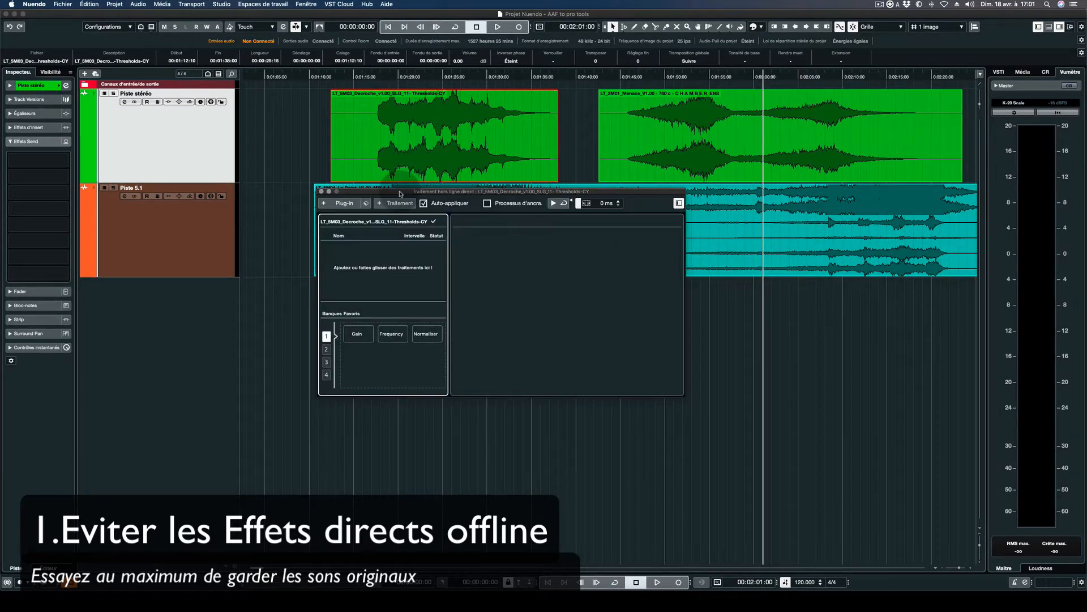
{"action": "left_click_drag", "start_coordinate": [401, 194], "coordinate": [427, 238]}
{"action": "left_click", "coordinate": [426, 248]}
{"action": "left_click", "coordinate": [372, 249]}
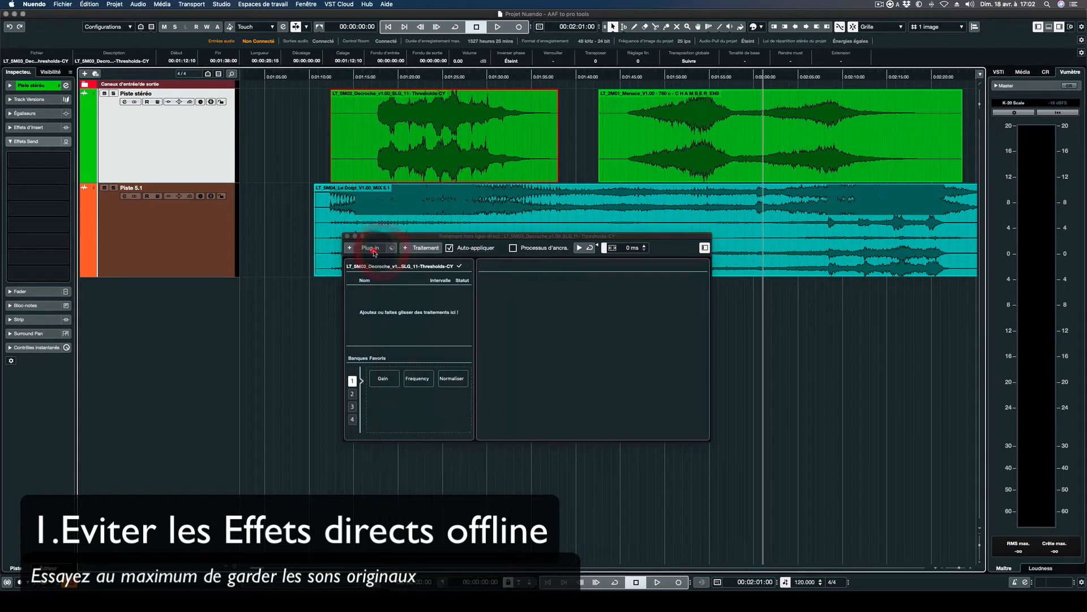
{"action": "left_click", "coordinate": [409, 383]}
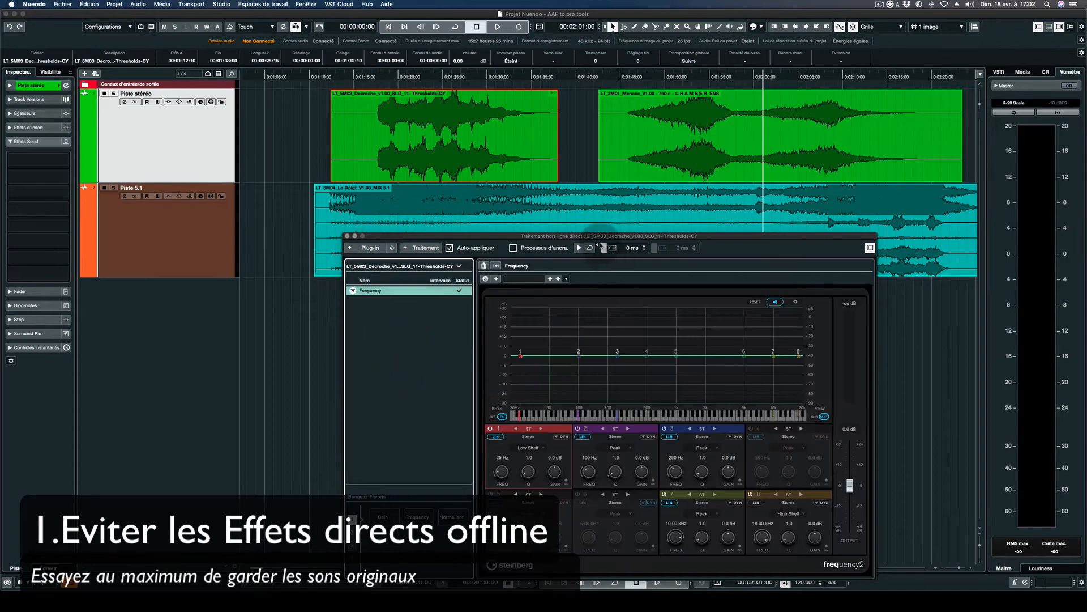
{"action": "left_click_drag", "start_coordinate": [582, 236], "coordinate": [490, 238]}
{"action": "left_click_drag", "start_coordinate": [525, 352], "coordinate": [525, 367]}
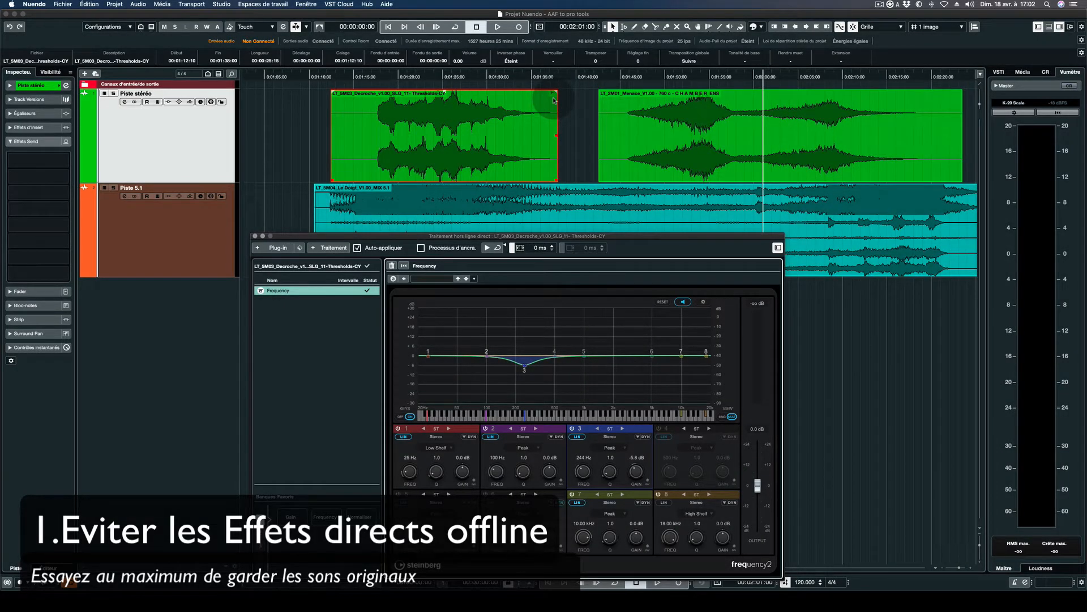
- Close the offline processing window and examine the status of the audio files in the media pool
{"action": "key", "text": "super+p"}
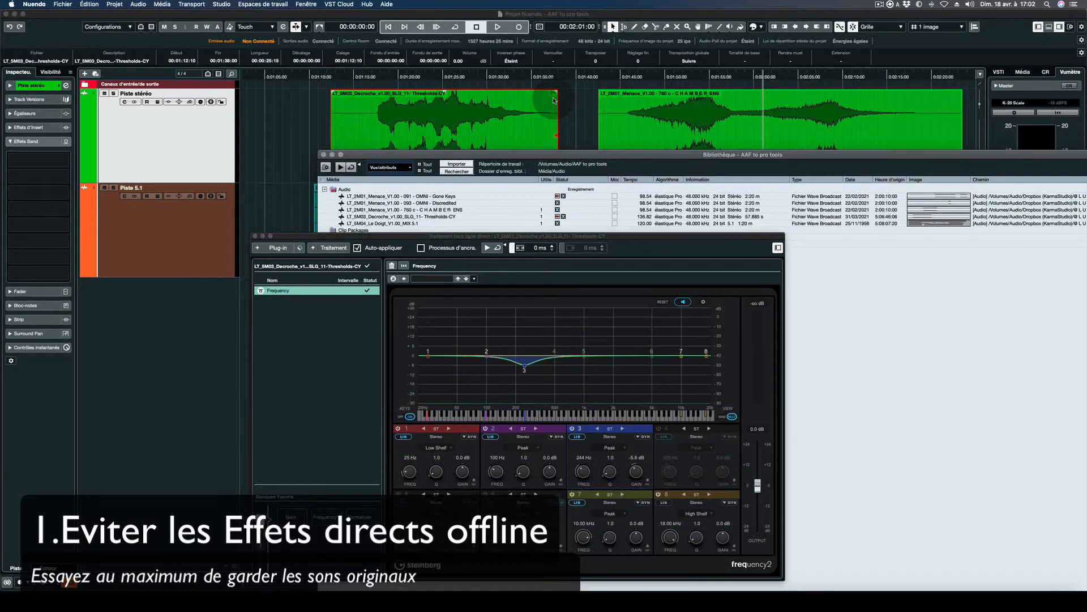
{"action": "left_click", "coordinate": [256, 236]}
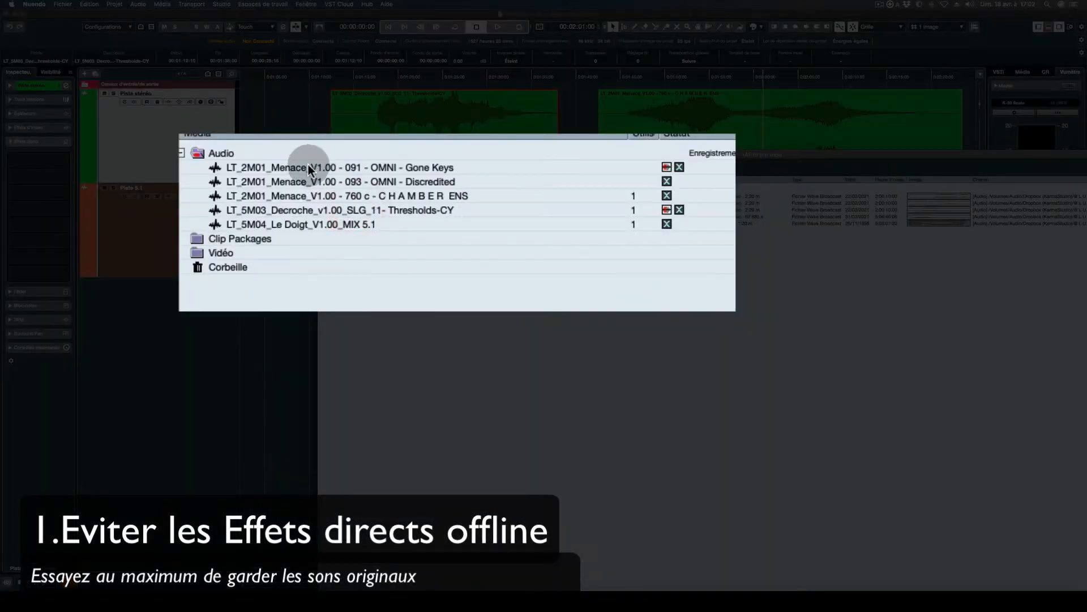
{"action": "left_click", "coordinate": [308, 167]}
{"action": "left_click", "coordinate": [383, 210]}
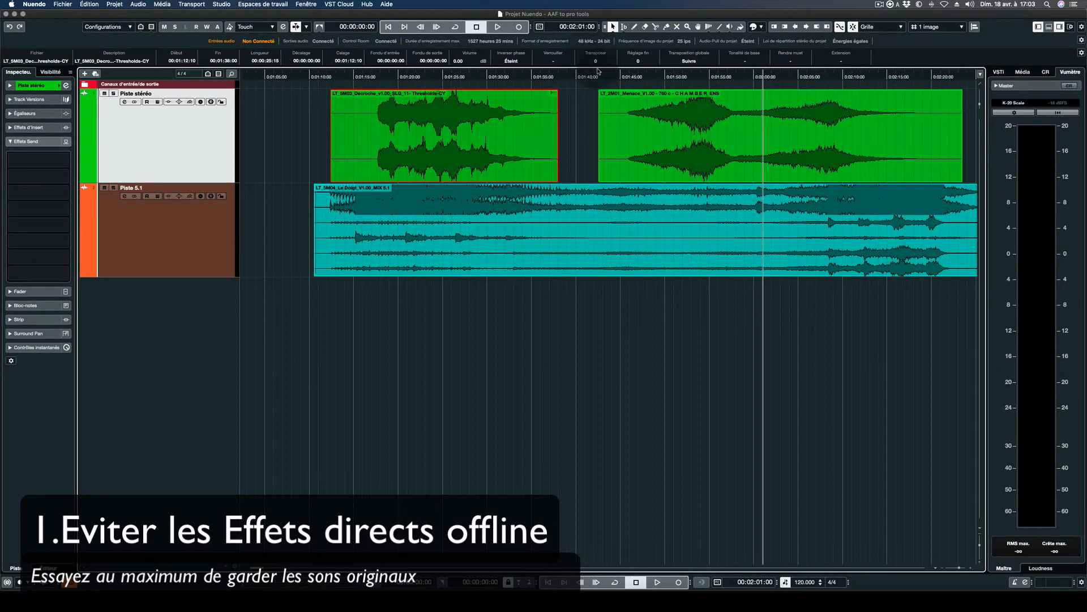
- Set the transposition of the Decroche clip to 2
{"action": "scroll", "coordinate": [596, 61], "scroll_direction": "up", "scroll_amount": 2}
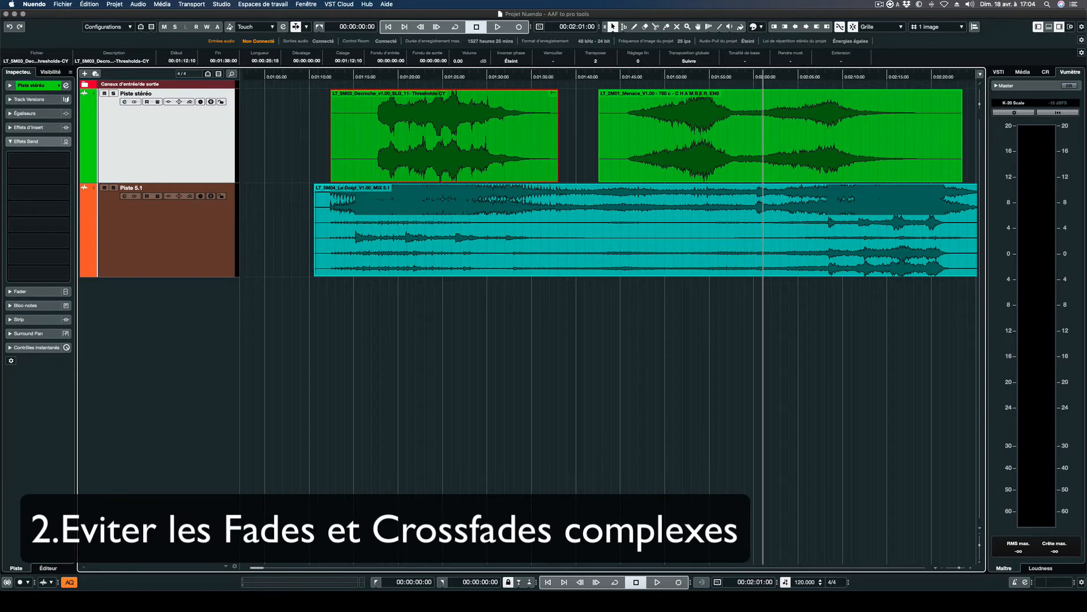
- Try a fade-out of about 5 s 17 frames with several preset curves on the Decroche clip, then remove it
{"action": "left_click_drag", "start_coordinate": [553, 92], "coordinate": [522, 92]}
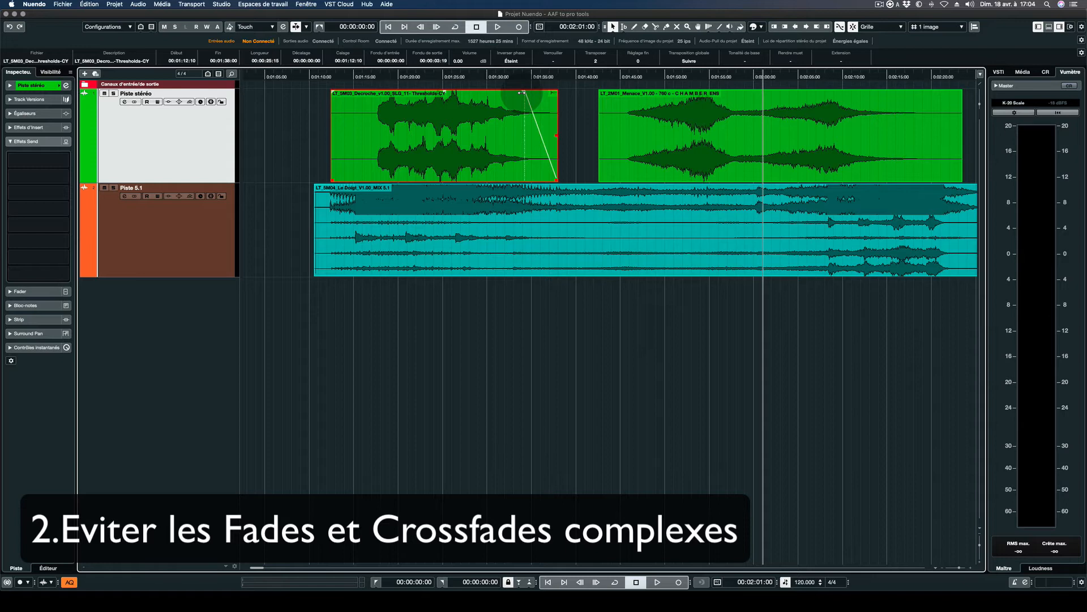
{"action": "double_click", "coordinate": [521, 93]}
{"action": "left_click", "coordinate": [421, 288]}
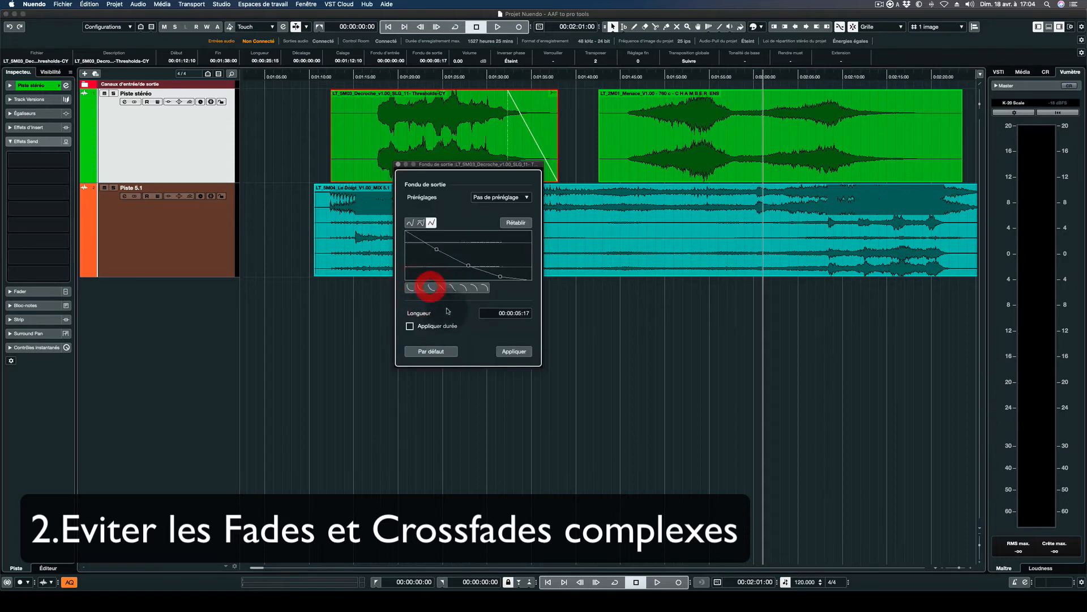
{"action": "left_click", "coordinate": [410, 288]}
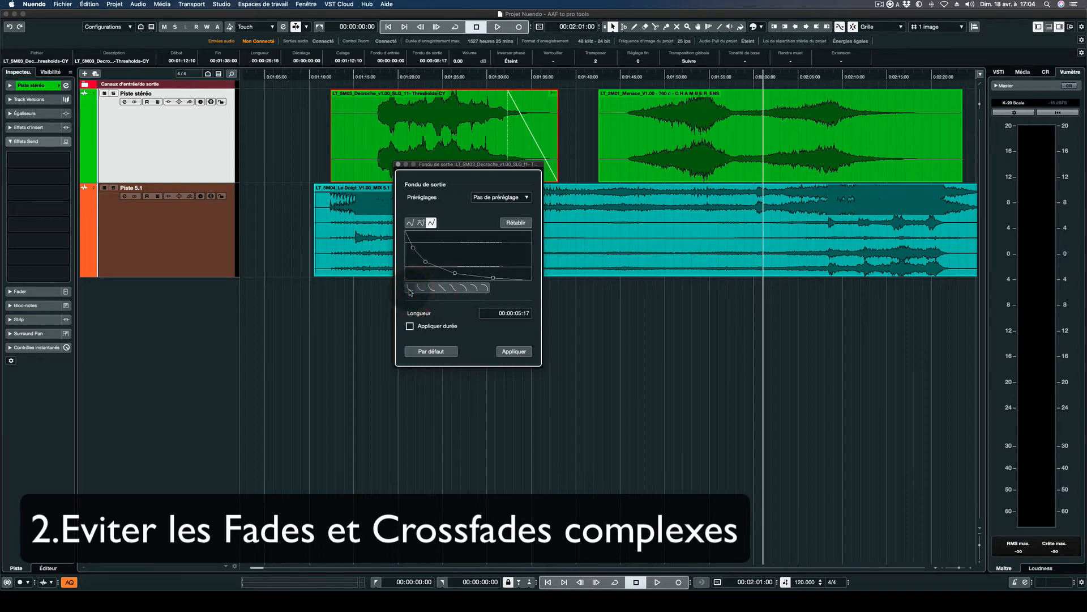
{"action": "left_click", "coordinate": [422, 288]}
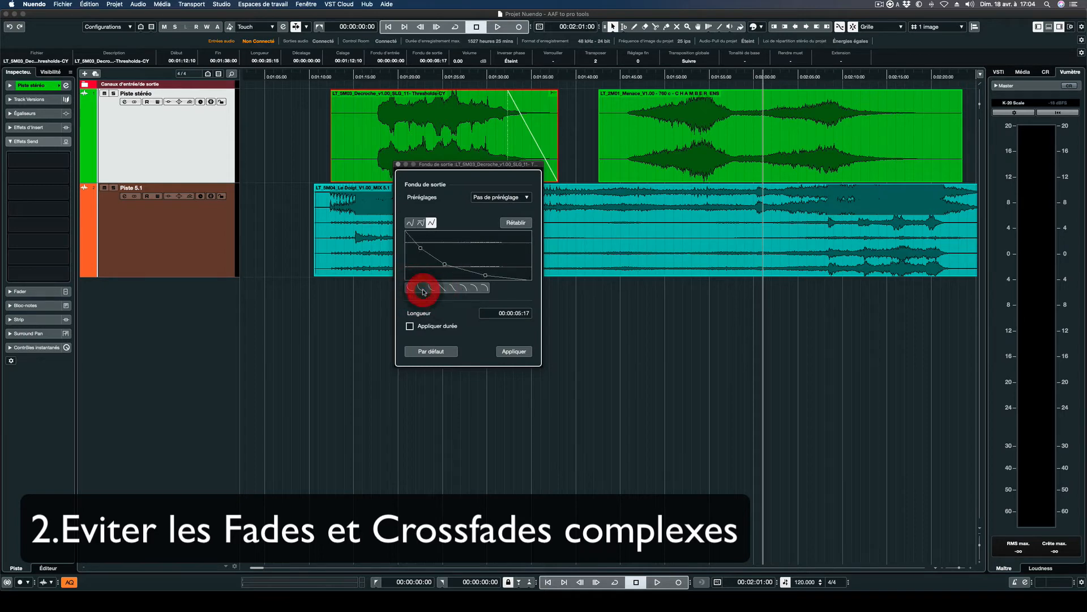
{"action": "left_click", "coordinate": [451, 289]}
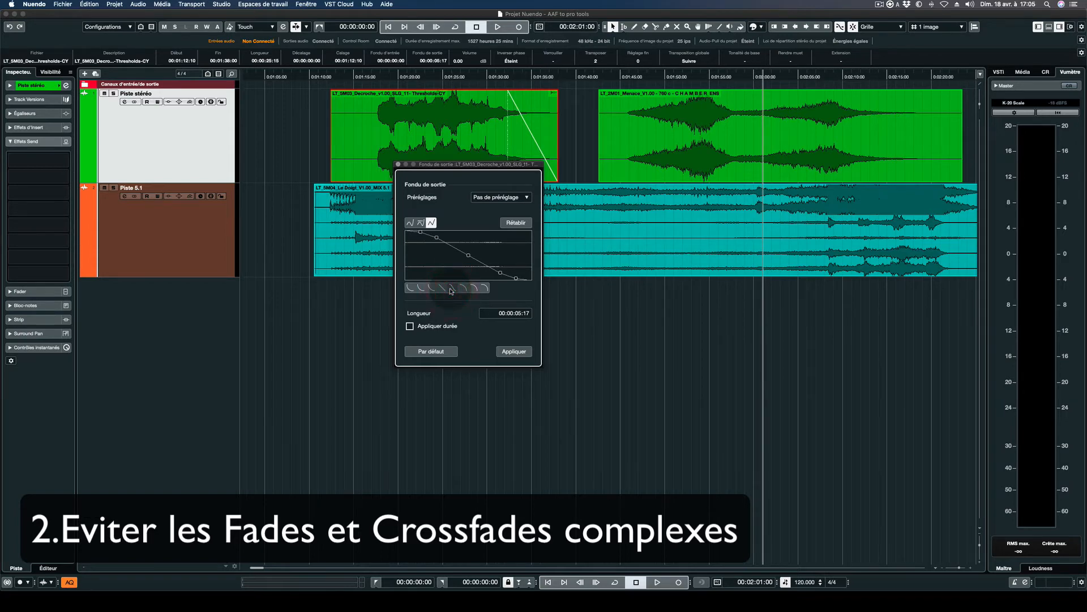
{"action": "left_click", "coordinate": [553, 165]}
{"action": "left_click_drag", "start_coordinate": [508, 91], "coordinate": [567, 88]}
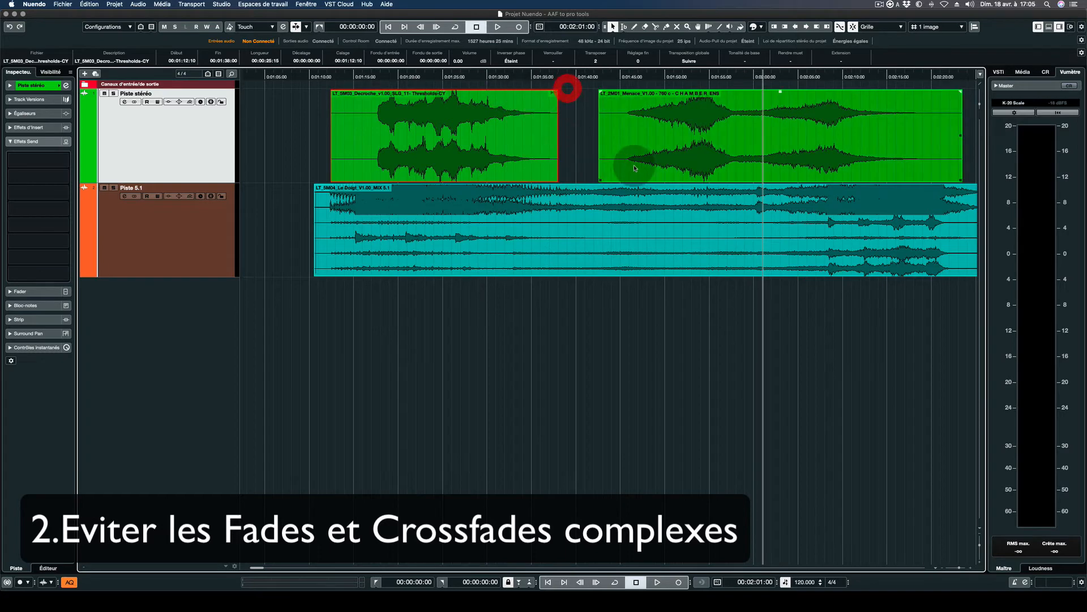
- Move the Menace clip earlier to overlap the Decroche clip's end by about 4.5 s and crossfade the two clips
{"action": "left_click_drag", "start_coordinate": [636, 168], "coordinate": [576, 168]}
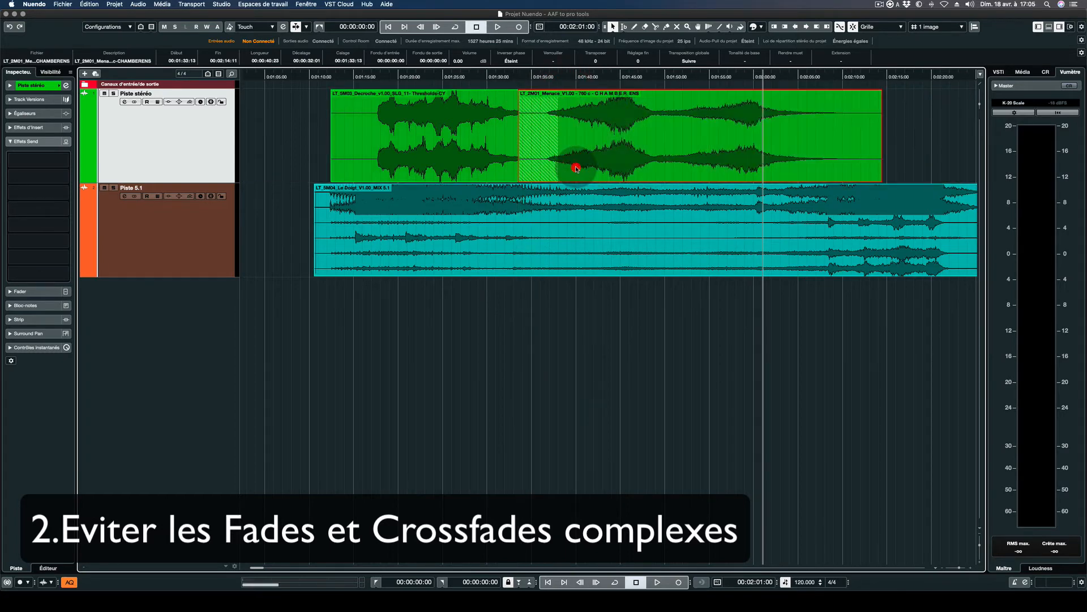
{"action": "key", "text": "x"}
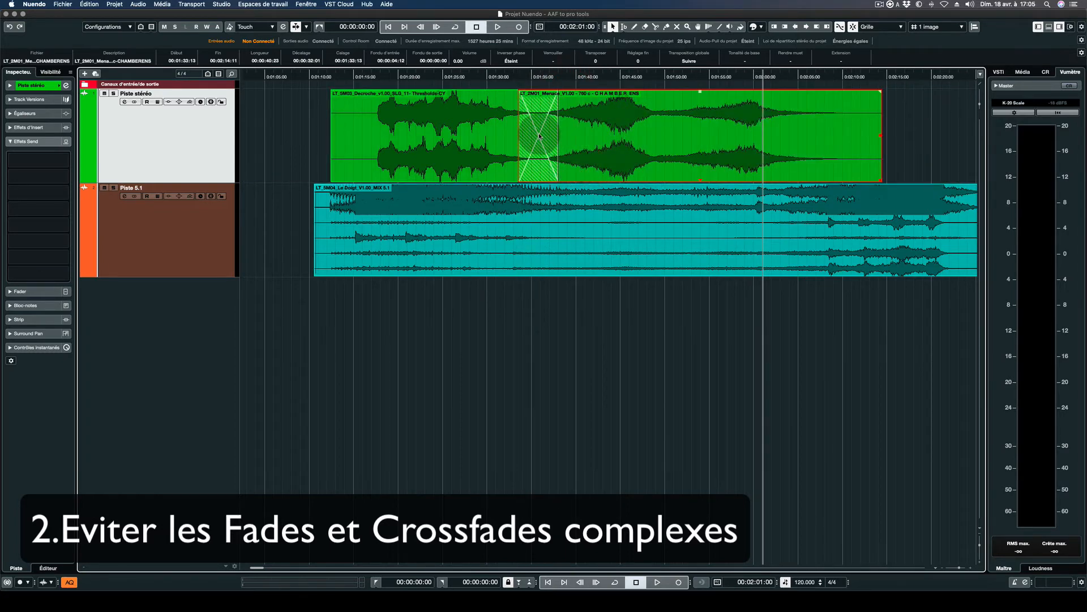
- Set the crossfade between the Decroche and Menace clips to equal power (Énergies égales) and close its editor
{"action": "scroll", "coordinate": [539, 136], "scroll_direction": "up", "scroll_amount": 5}
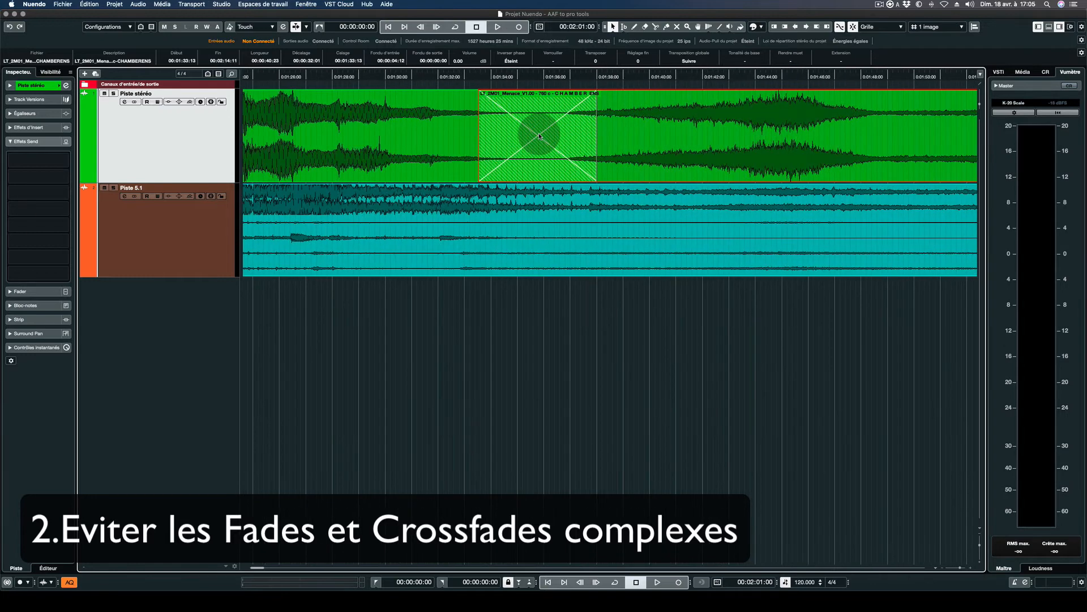
{"action": "double_click", "coordinate": [539, 132]}
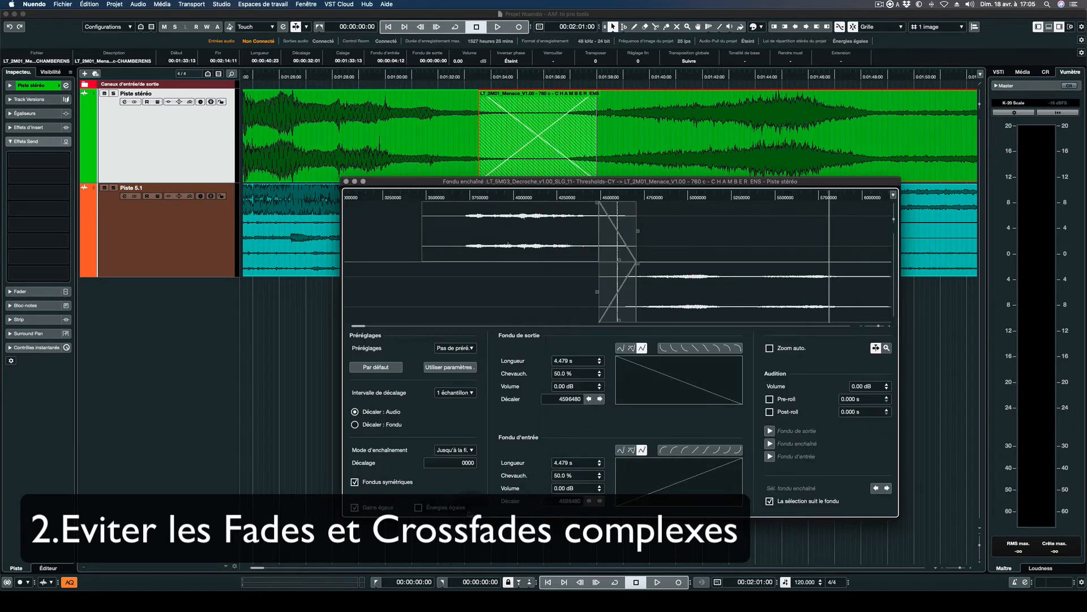
{"action": "left_click", "coordinate": [459, 509]}
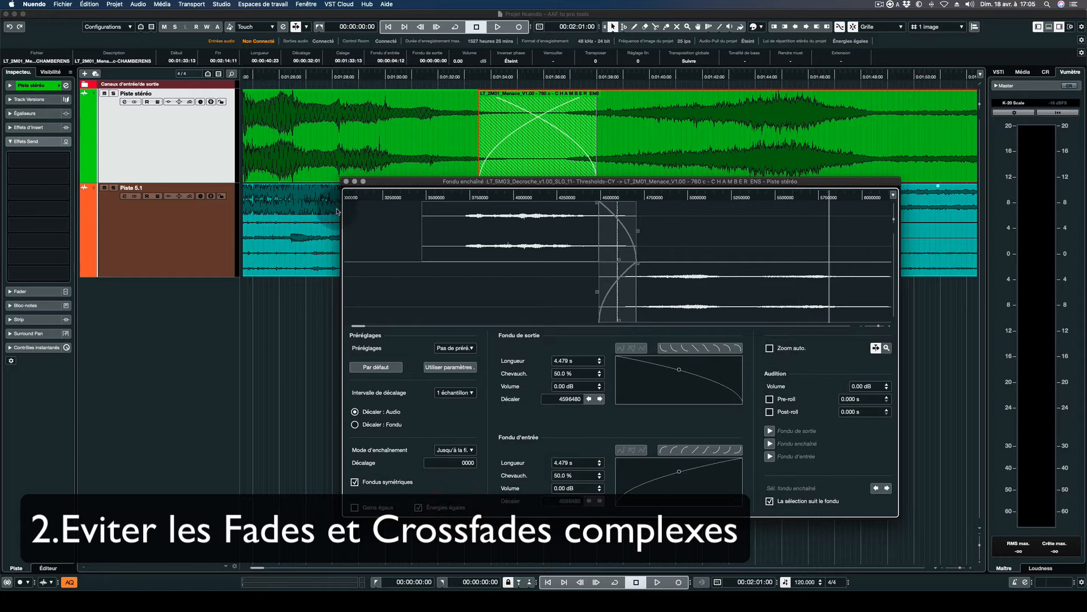
{"action": "left_click", "coordinate": [346, 181]}
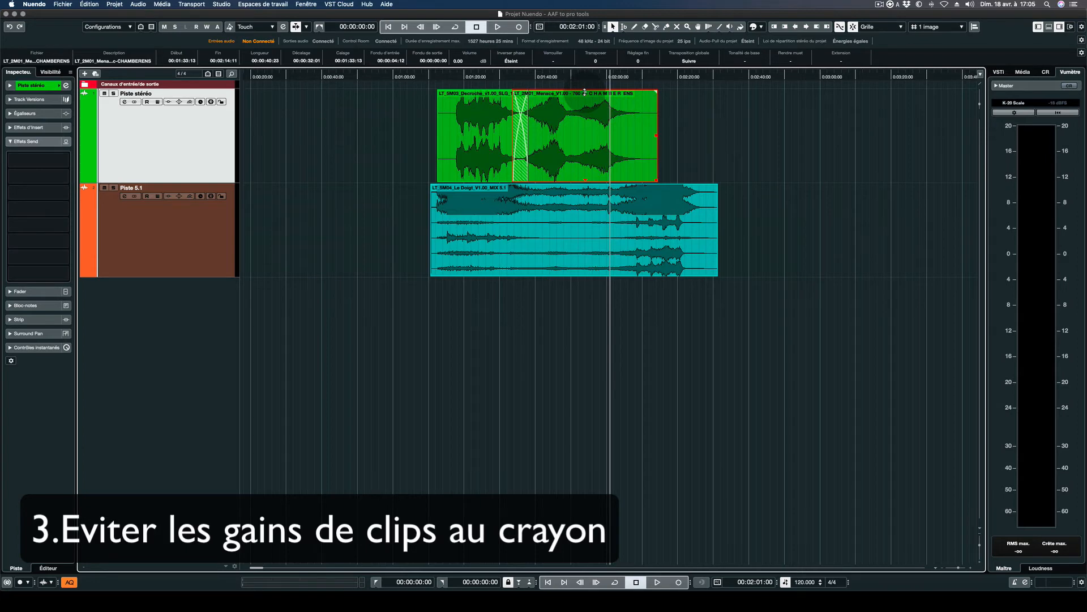
- Lower the Menace clip's volume to about -5 dB and draw a varying gain curve along it with the pencil tool
{"action": "left_click_drag", "start_coordinate": [584, 92], "coordinate": [583, 132]}
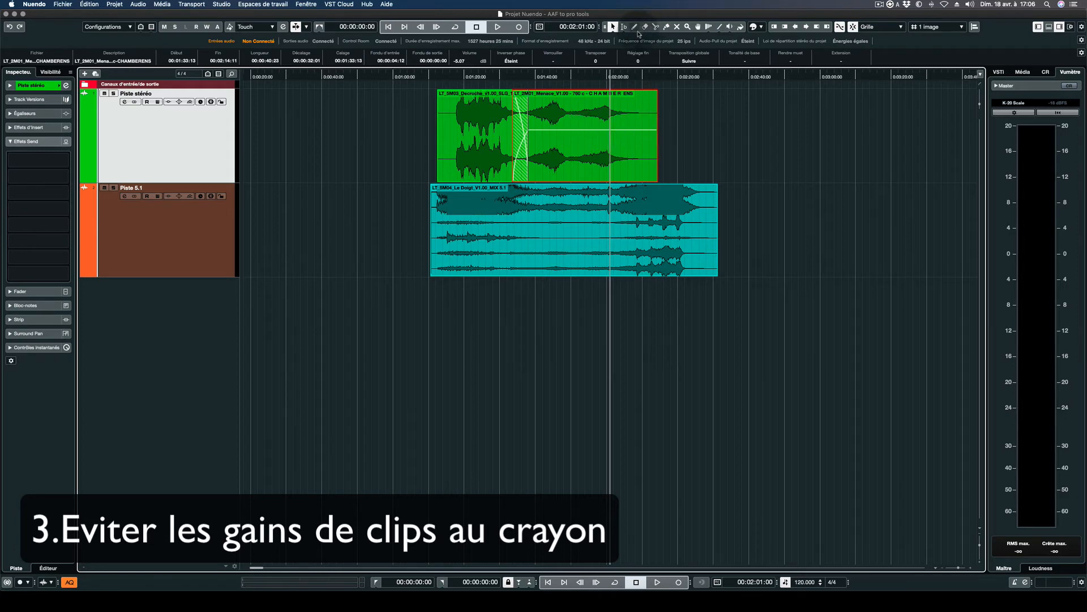
{"action": "left_click", "coordinate": [635, 27]}
{"action": "mouse_move", "coordinate": [538, 131]}
{"action": "left_mouse_down"}
{"action": "mouse_move", "coordinate": [534, 122]}
{"action": "mouse_move", "coordinate": [558, 122]}
{"action": "mouse_move", "coordinate": [586, 143]}
{"action": "mouse_move", "coordinate": [648, 132]}
{"action": "left_mouse_up"}
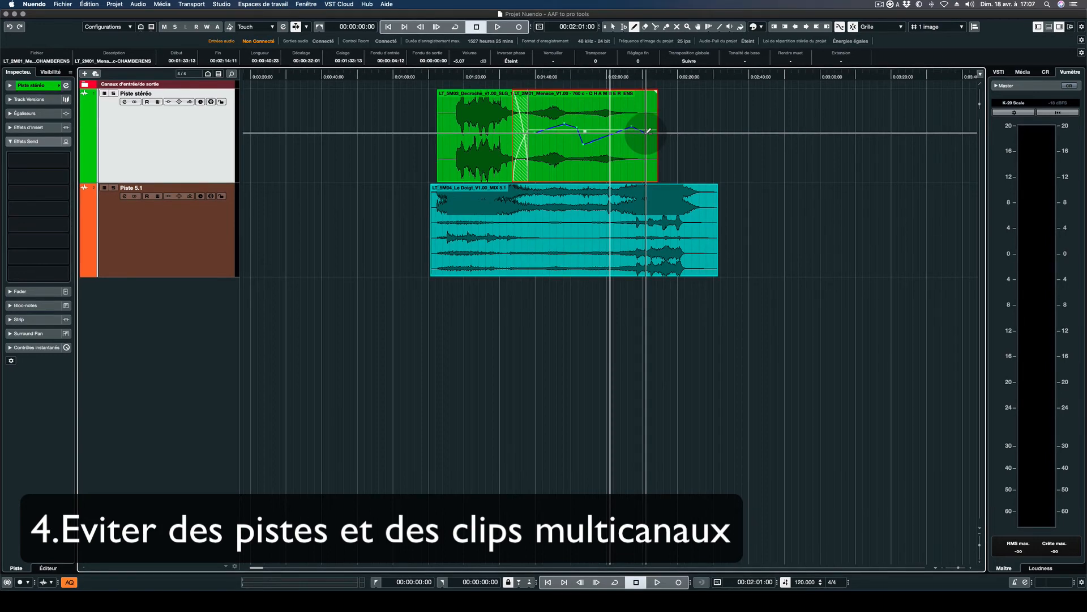
- View the channel settings and surround panner of the Piste 5.1 track, then close them and select the Piste stéréo track
{"action": "left_click", "coordinate": [172, 237]}
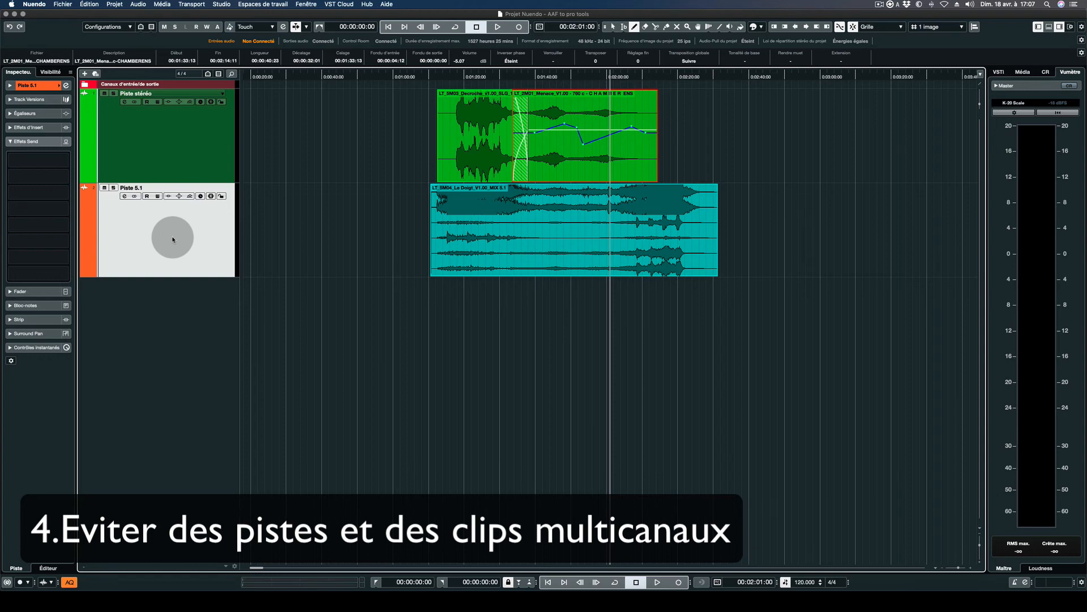
{"action": "double_click", "coordinate": [173, 239]}
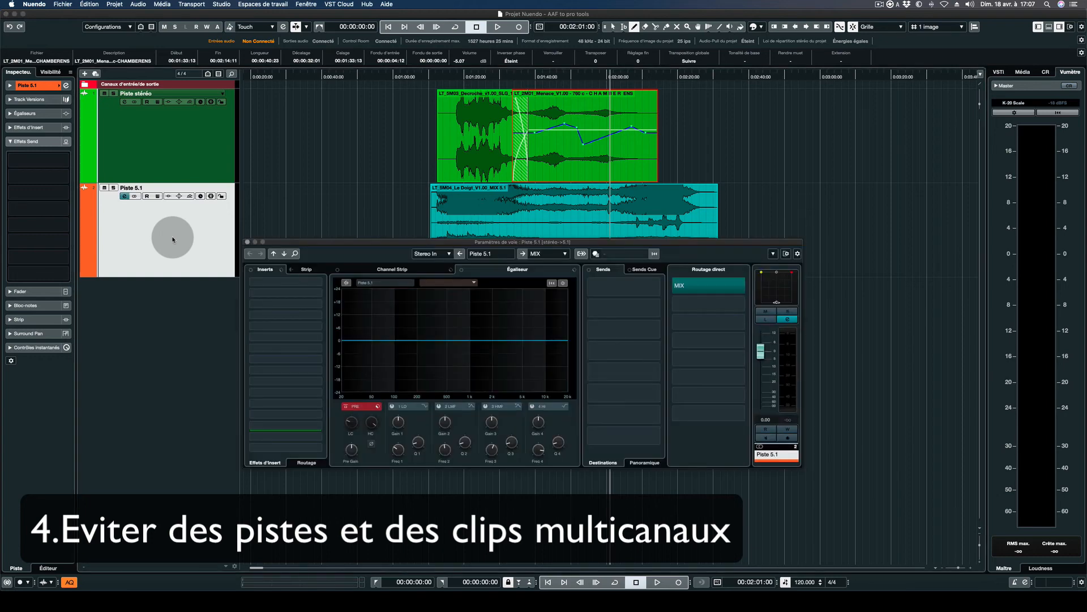
{"action": "double_click", "coordinate": [761, 296]}
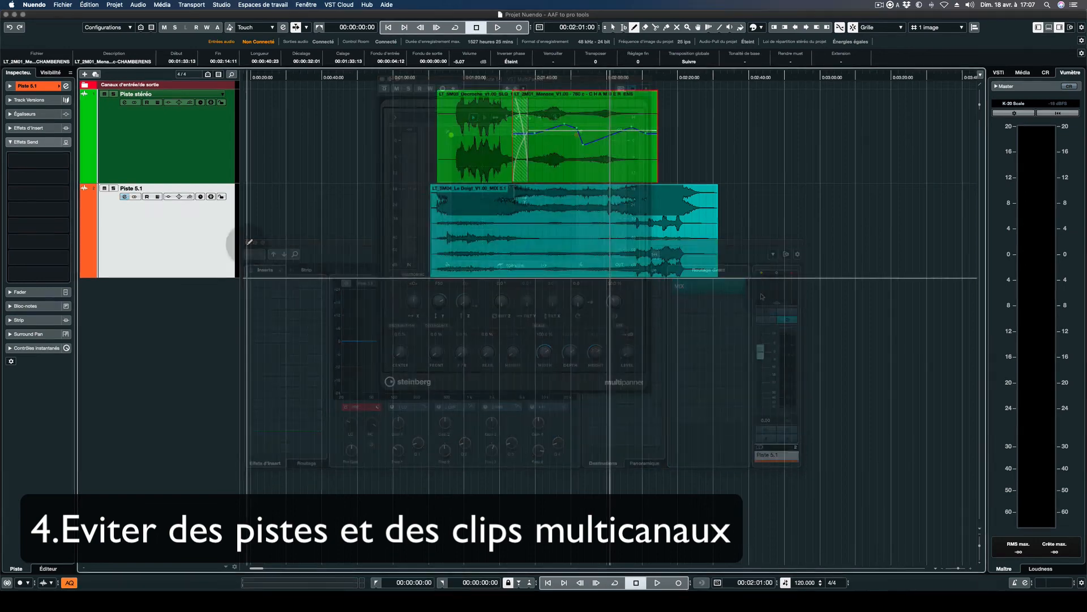
{"action": "left_click", "coordinate": [161, 159]}
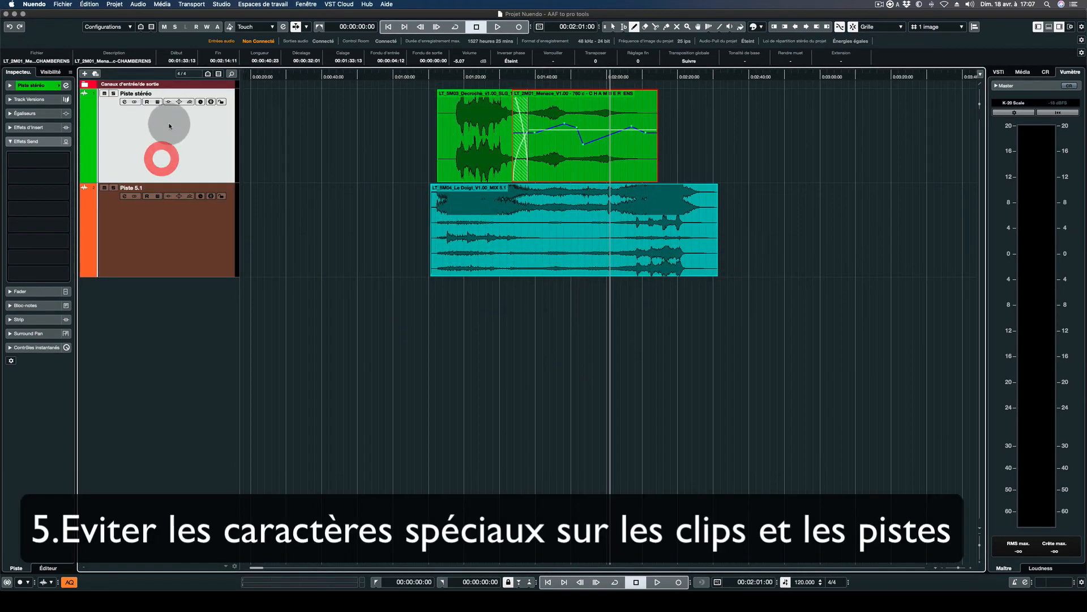